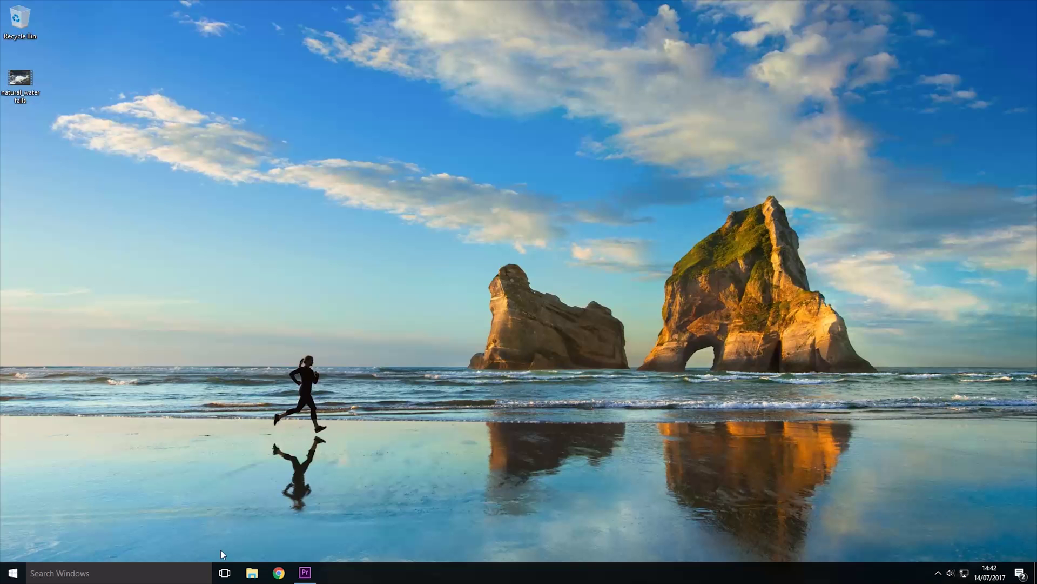
Drag natural_waterfalls.mp4 from the desktop into Premiere's timeline to create a sequence
left_click(305, 573)
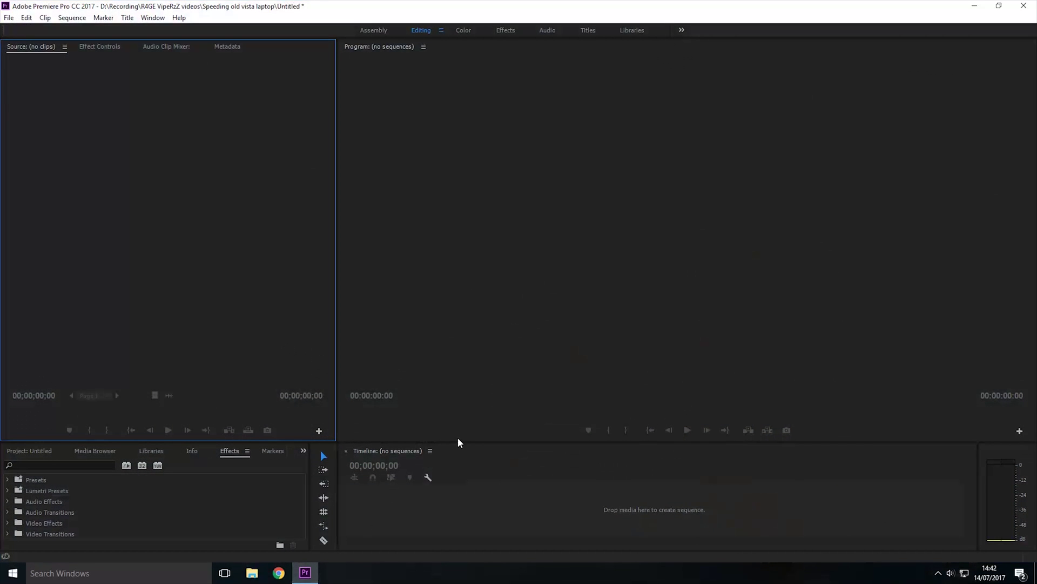
left_click(974, 6)
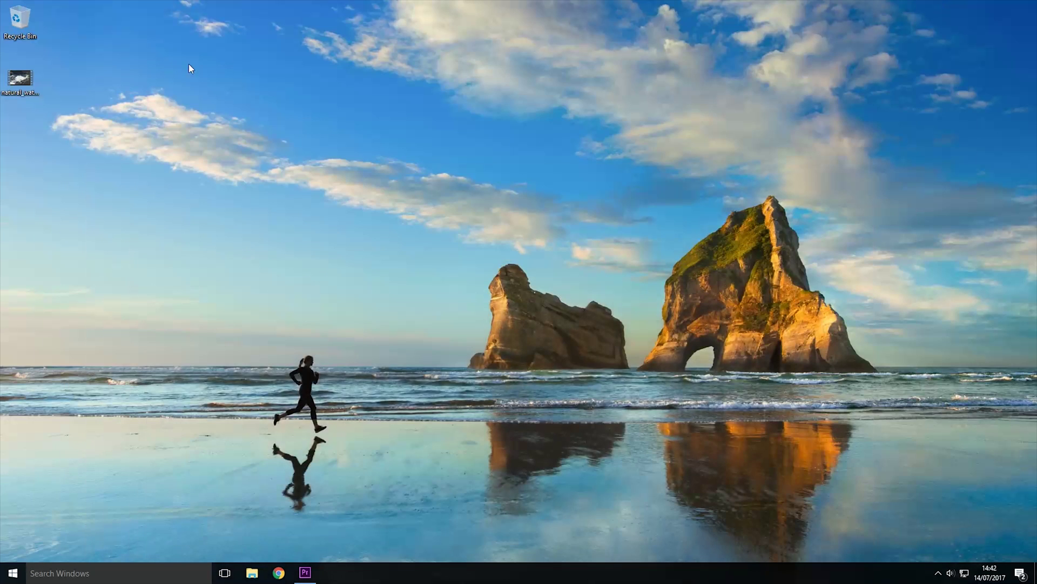
mouse_move(20, 79)
left_mouse_down()
mouse_move(314, 577)
mouse_move(410, 514)
left_mouse_up()
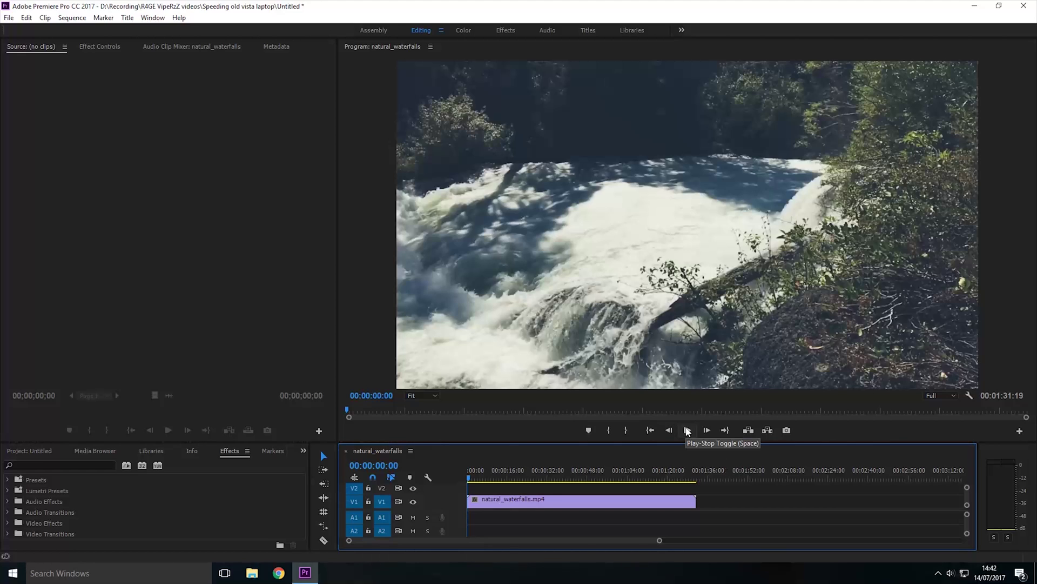
left_click(687, 431)
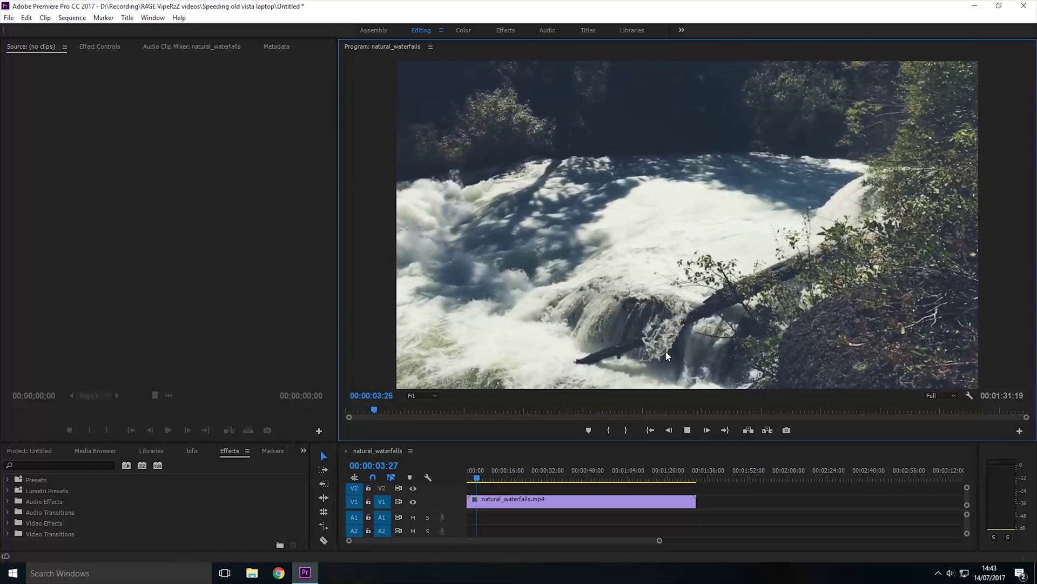
left_click(687, 430)
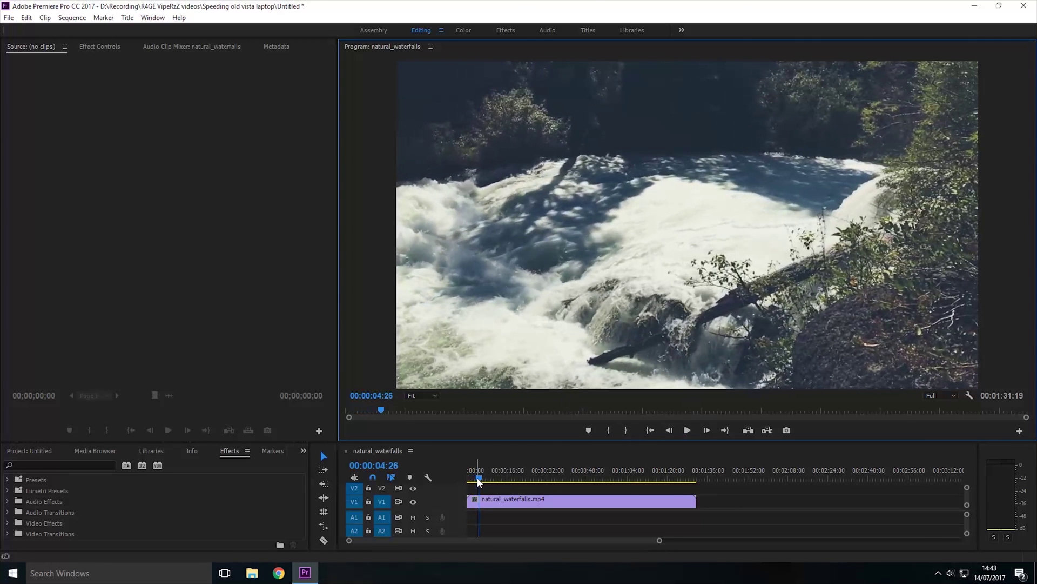
left_click_drag(479, 478, 468, 479)
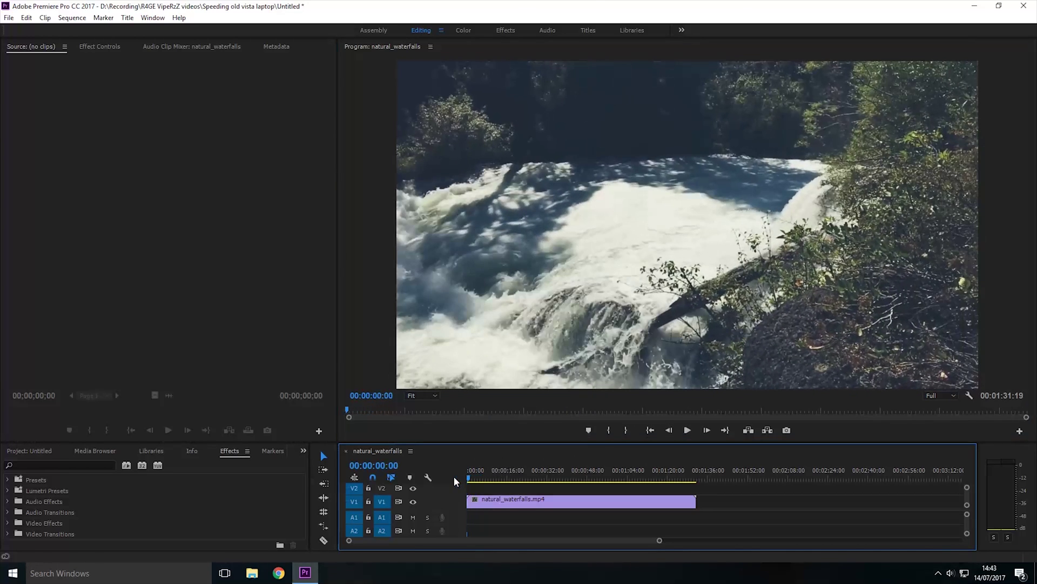
In the waterfall clip's Speed/Duration dialog, replace the speed value with 400%
right_click(528, 503)
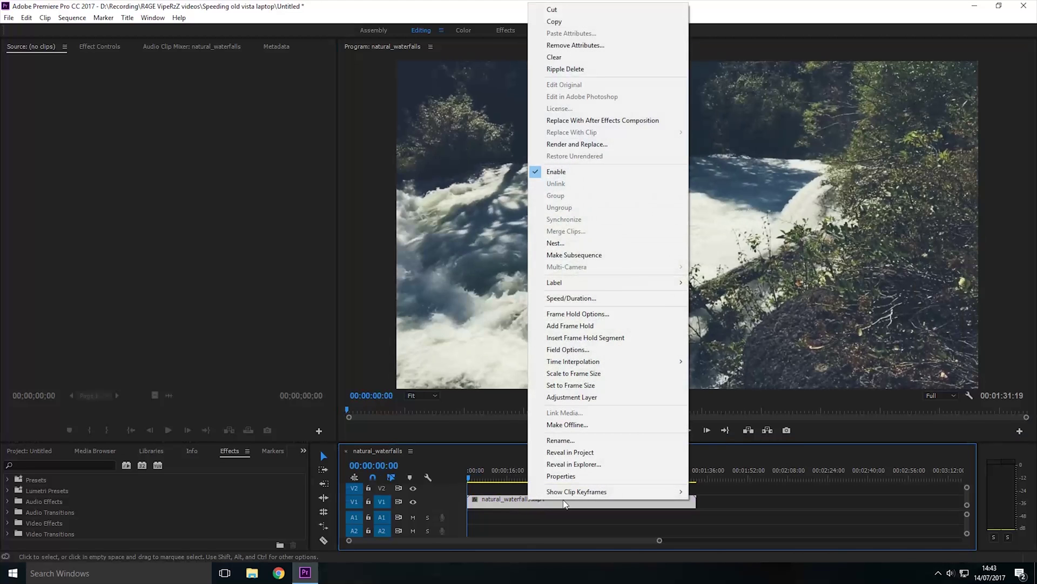
left_click(579, 305)
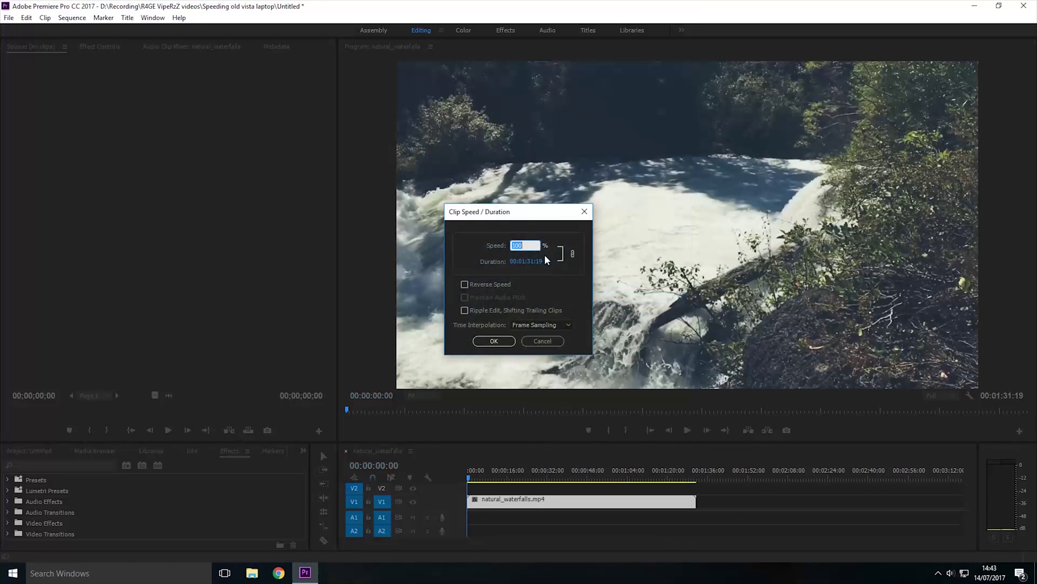
left_click_drag(602, 249, 848, 333)
left_click(865, 357)
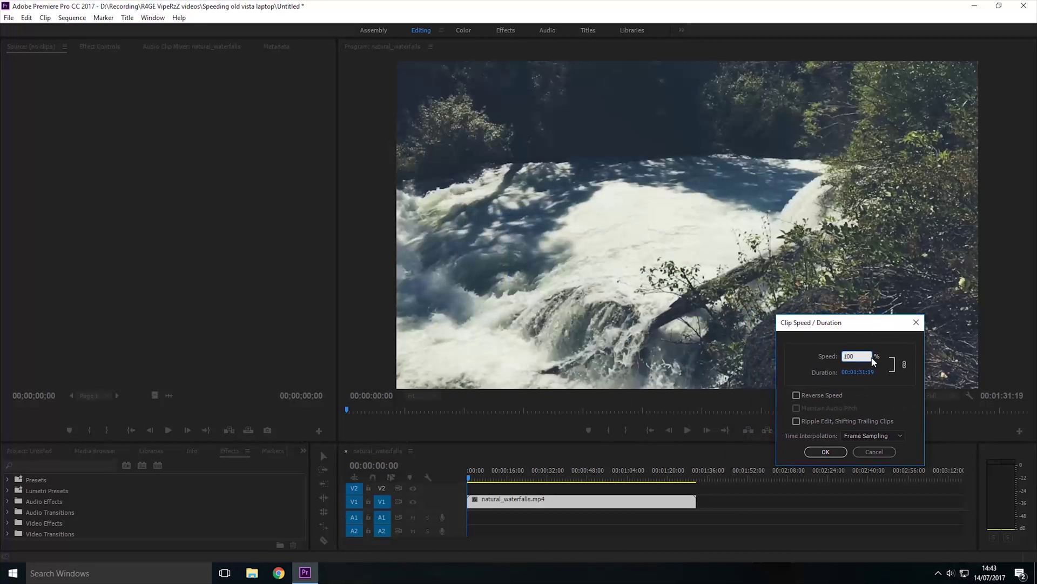
double_click(868, 356)
left_click_drag(861, 356, 806, 355)
type("50")
type("20")
double_click(856, 358)
type("400")
Confirm the 400% speed, then scrub and play back the 00:00:22:27 clip
left_click(825, 451)
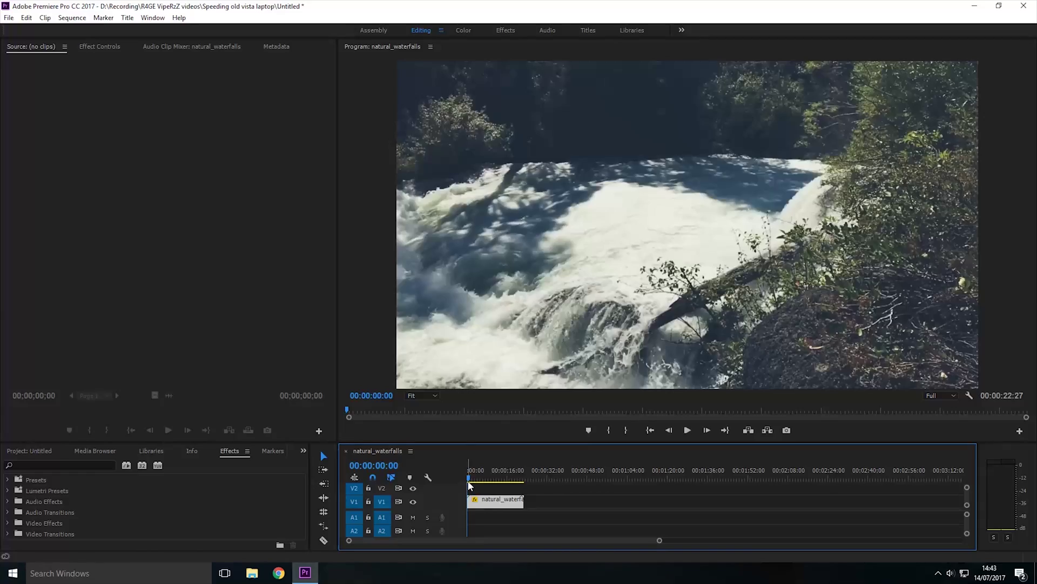
mouse_move(470, 480)
left_mouse_down()
mouse_move(519, 485)
mouse_move(467, 481)
left_mouse_up()
left_click(688, 430)
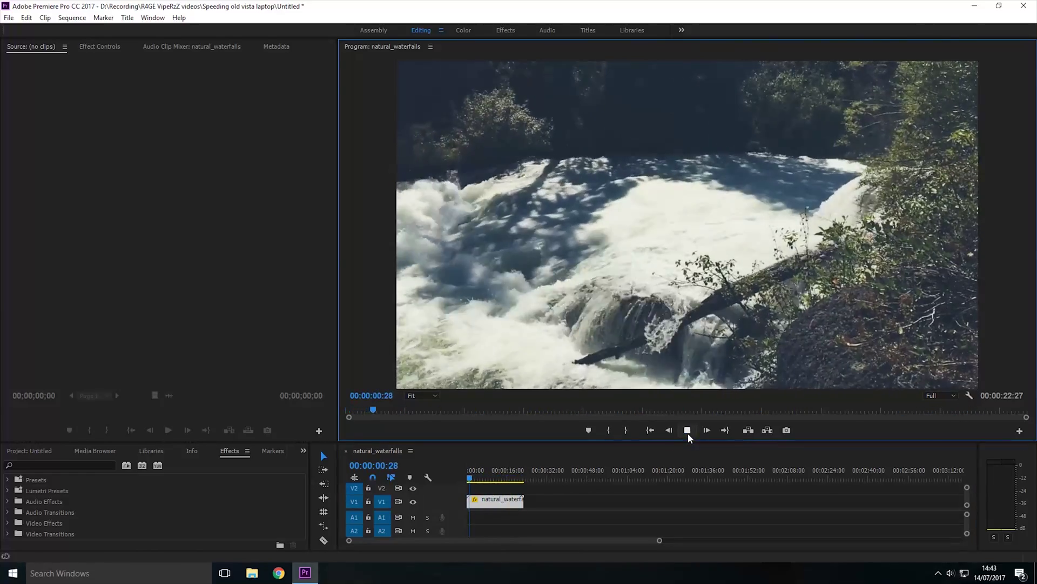
left_click(688, 431)
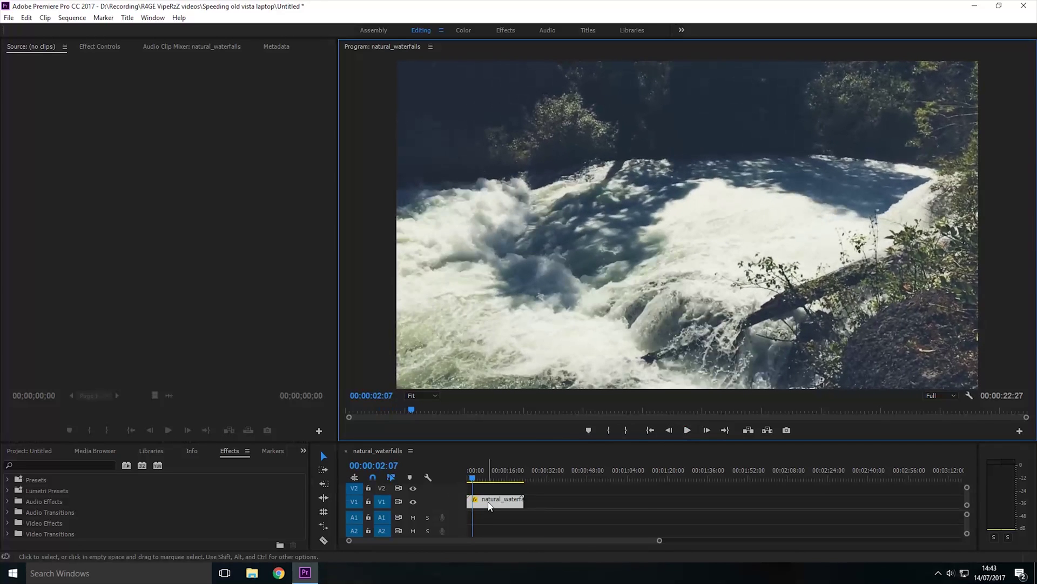
Set the waterfall clip to 10000% speed and move the playhead back to the start
right_click(488, 499)
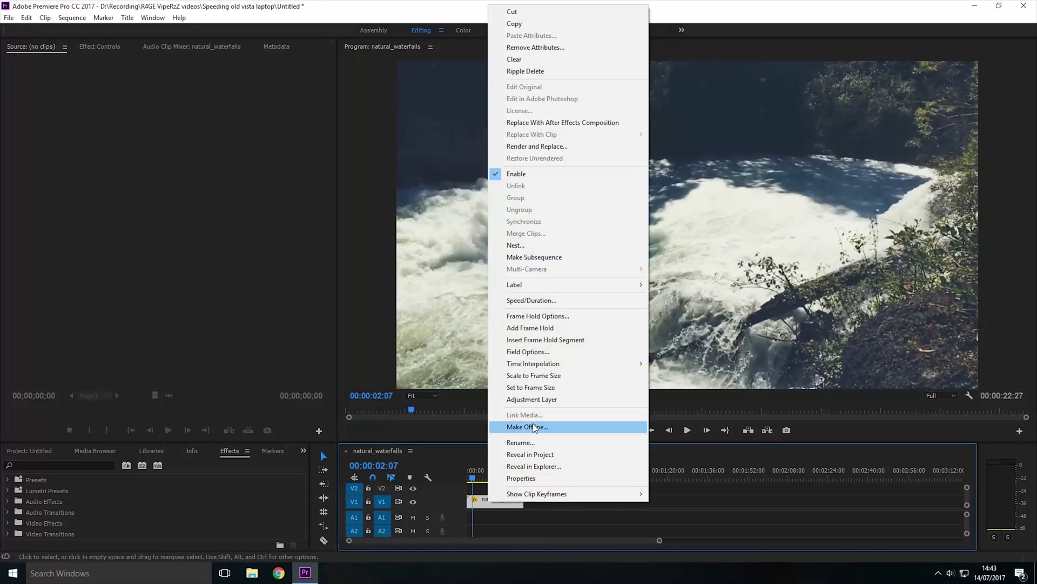
left_click(531, 299)
type("10000")
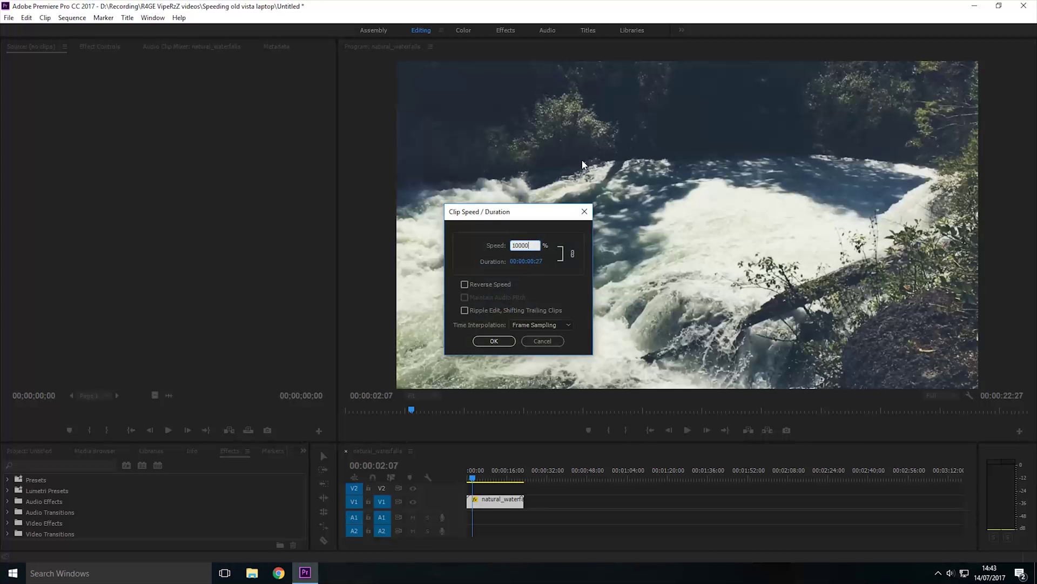
left_click(494, 342)
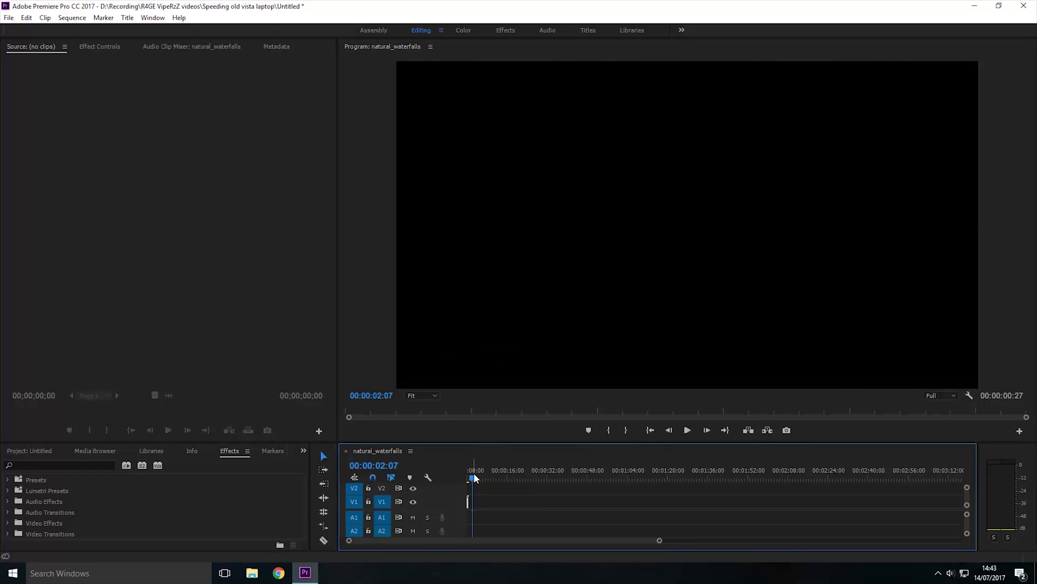
left_click_drag(478, 464, 468, 470)
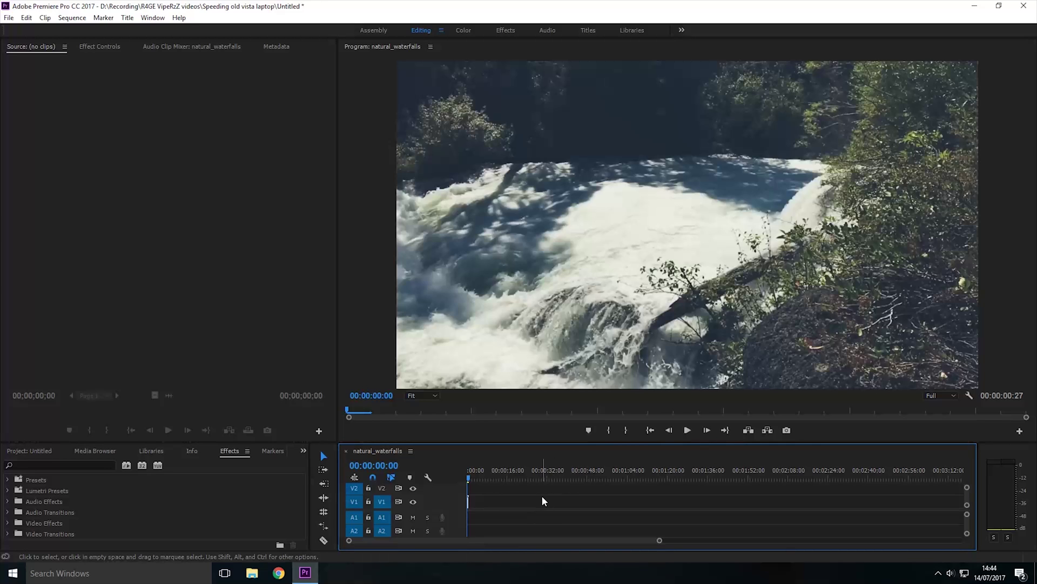
Undo the 10000% speed change with Ctrl+Z
key("ctrl+z")
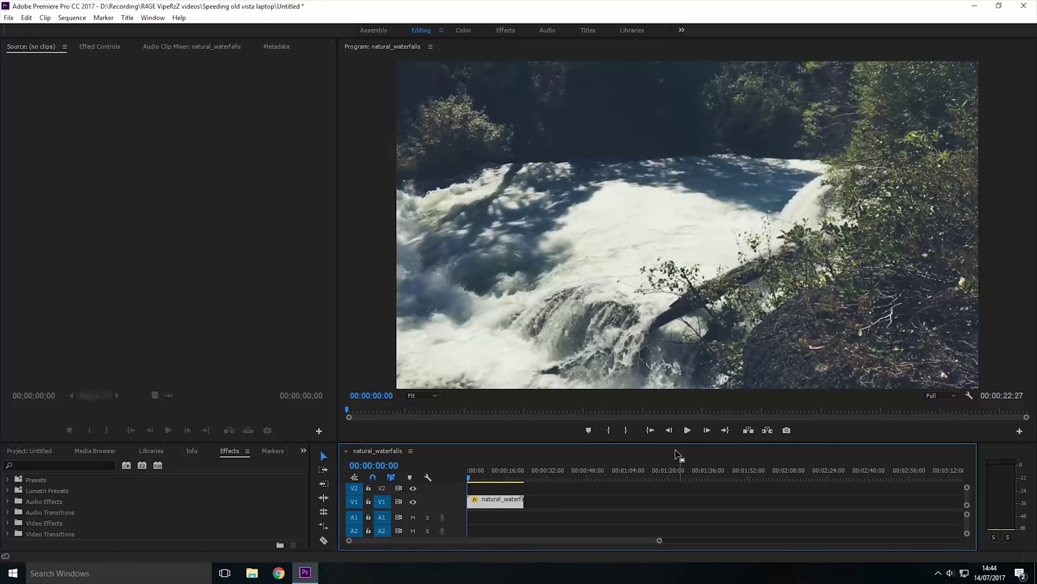